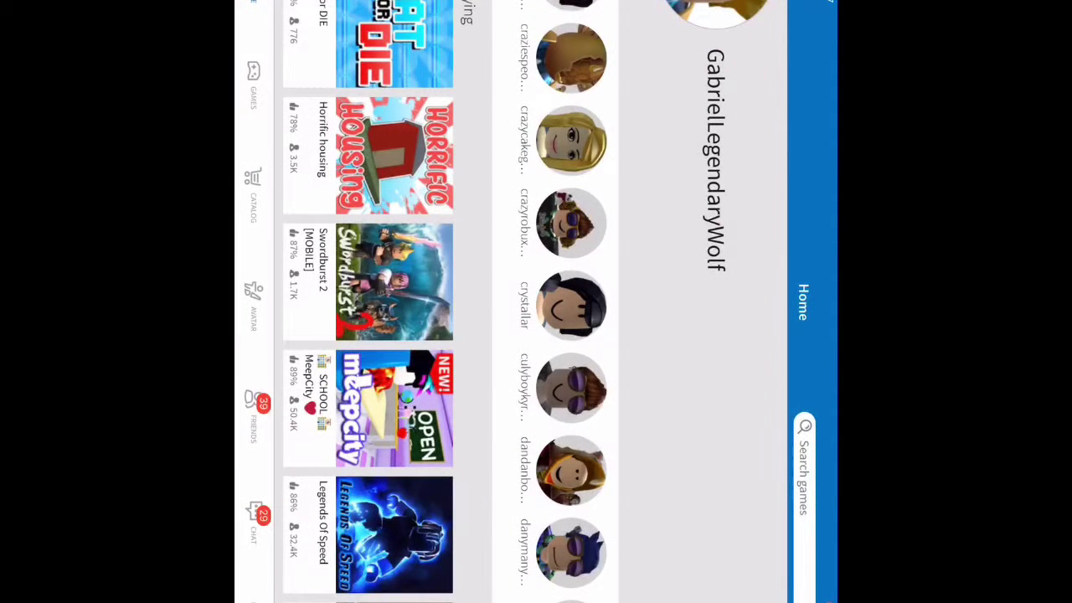
scroll(502, 302, "down", 3)
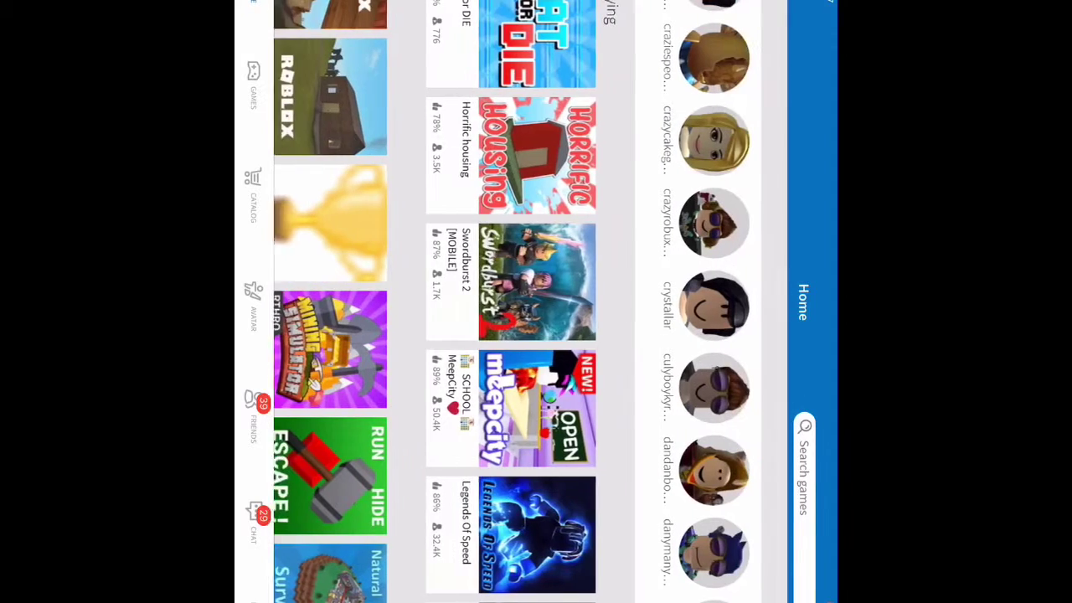
scroll(499, 302, "left", 5)
scroll(677, 302, "up", 10)
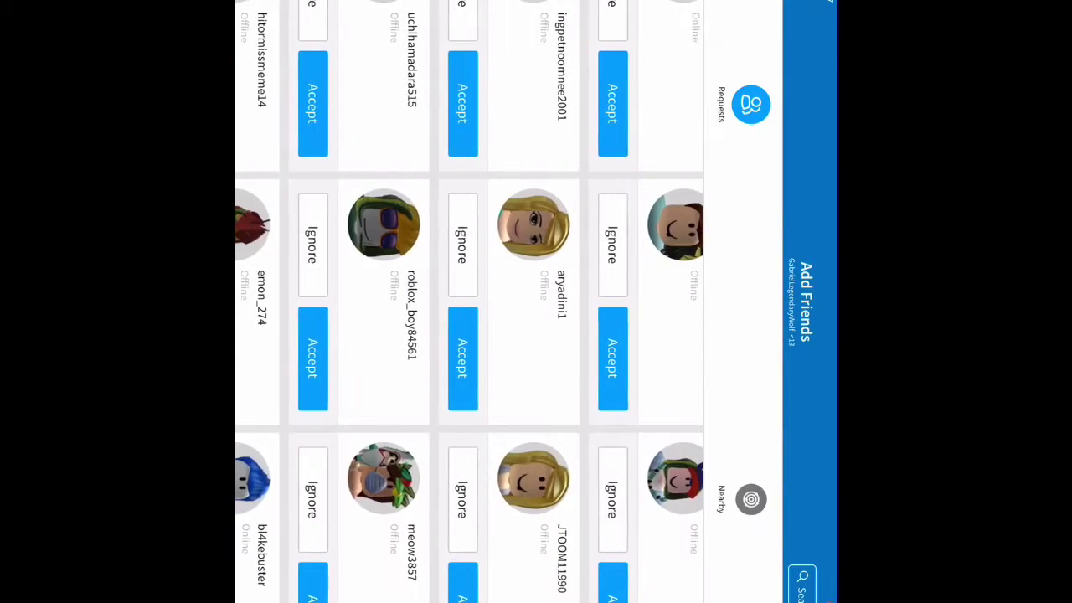
scroll(469, 302, "up", 3)
scroll(469, 302, "down", 1)
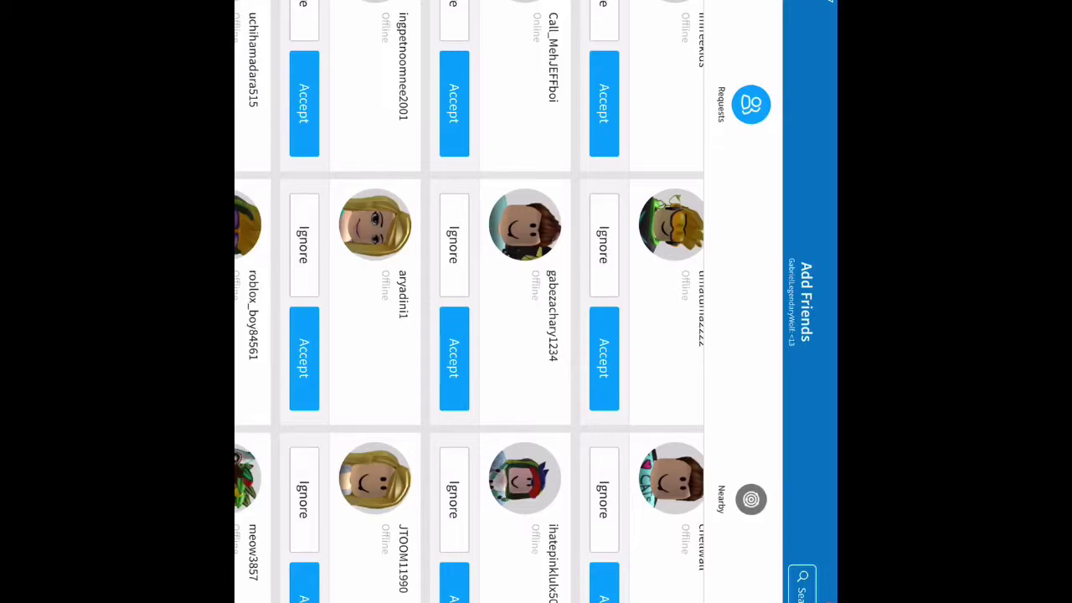
scroll(469, 302, "up", 1)
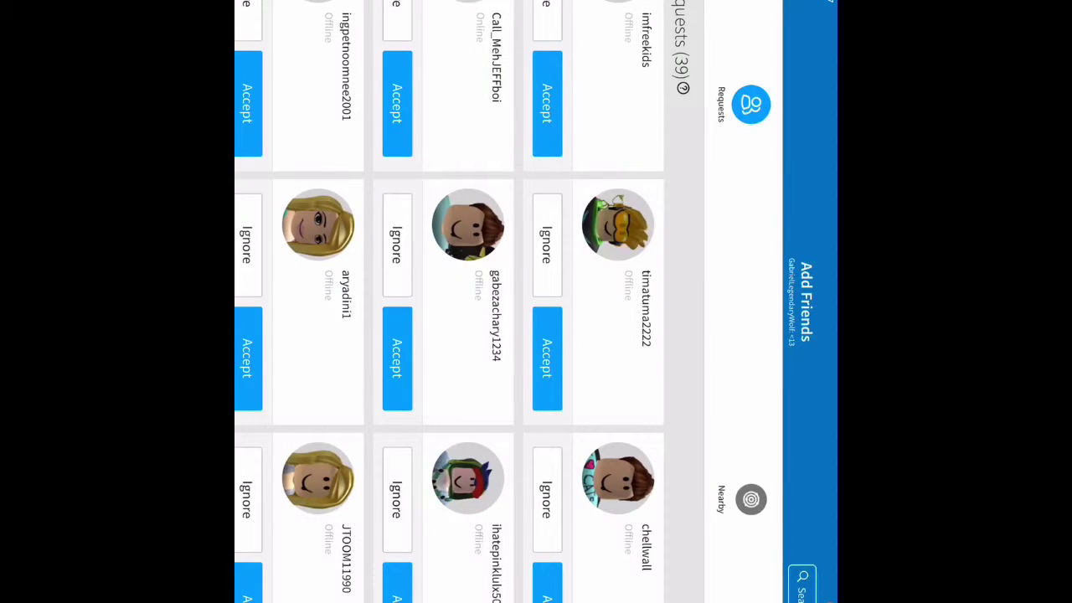
scroll(469, 302, "down", 3)
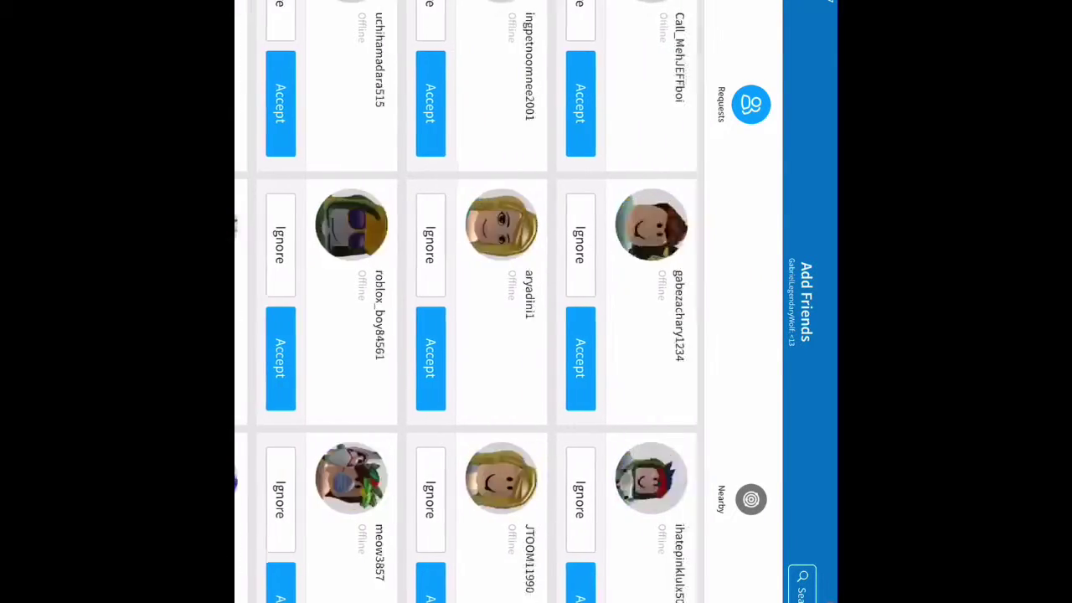
scroll(469, 302, "down", 3)
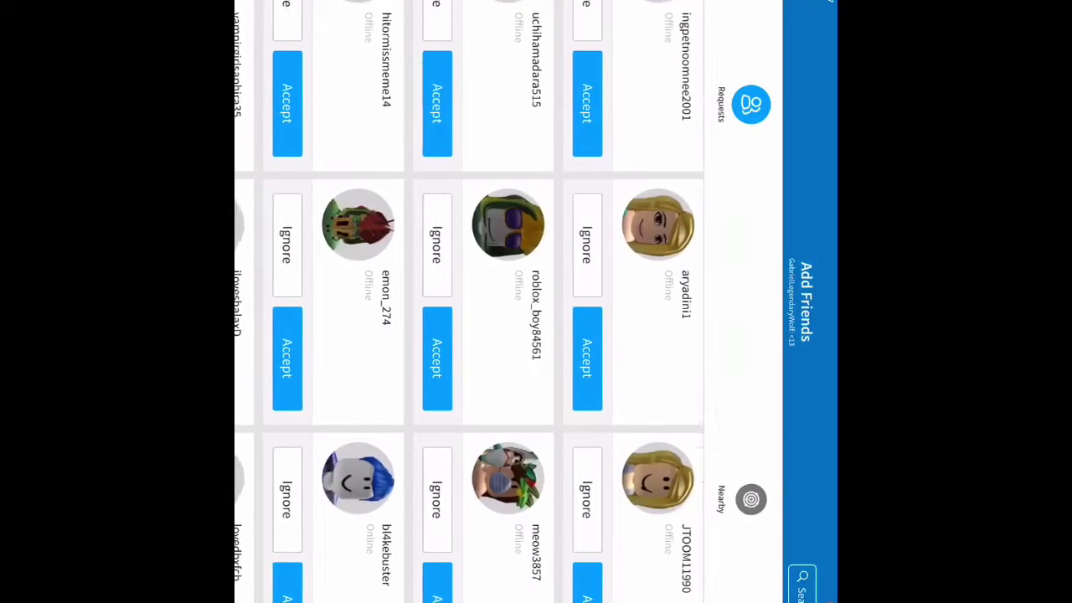
scroll(469, 301, "up", 5)
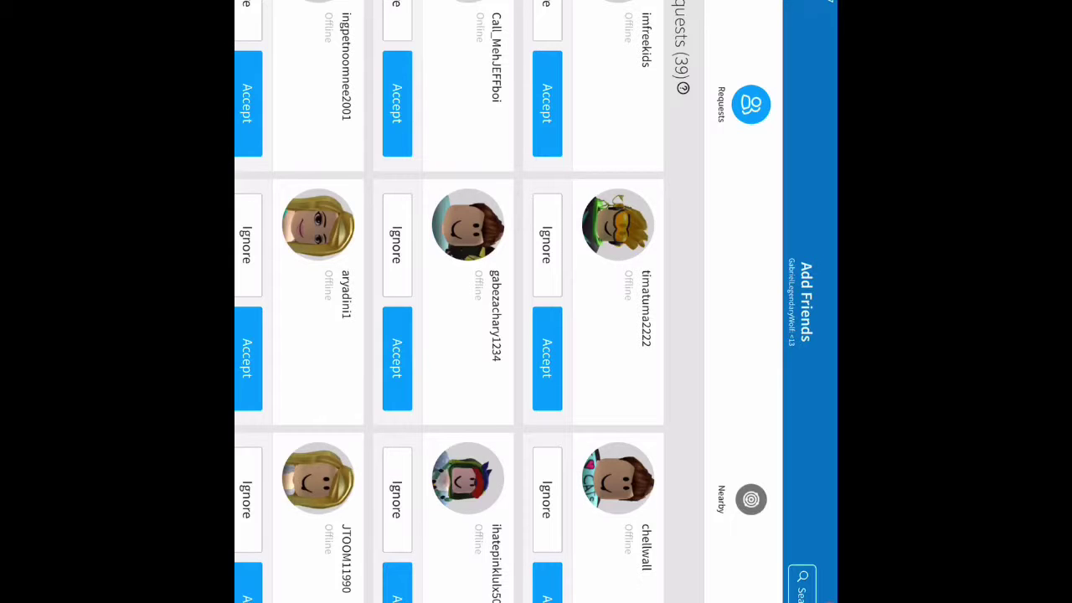
Accept the friend request on the brown-haired requester's card, leaving 38 pending
left_click(397, 359)
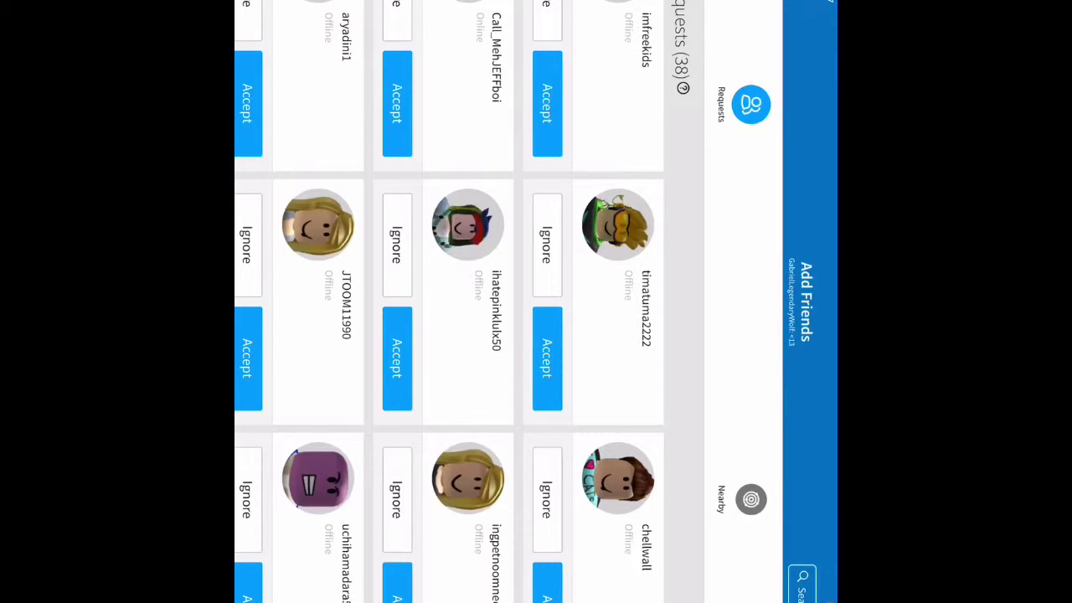
scroll(469, 301, "down", 5)
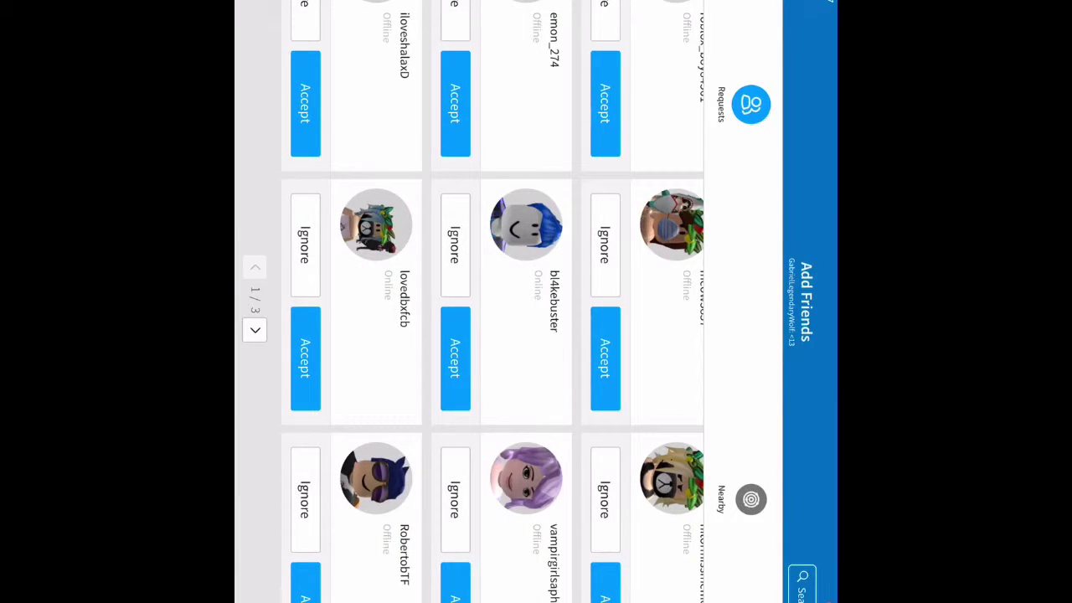
scroll(470, 301, "up", 2)
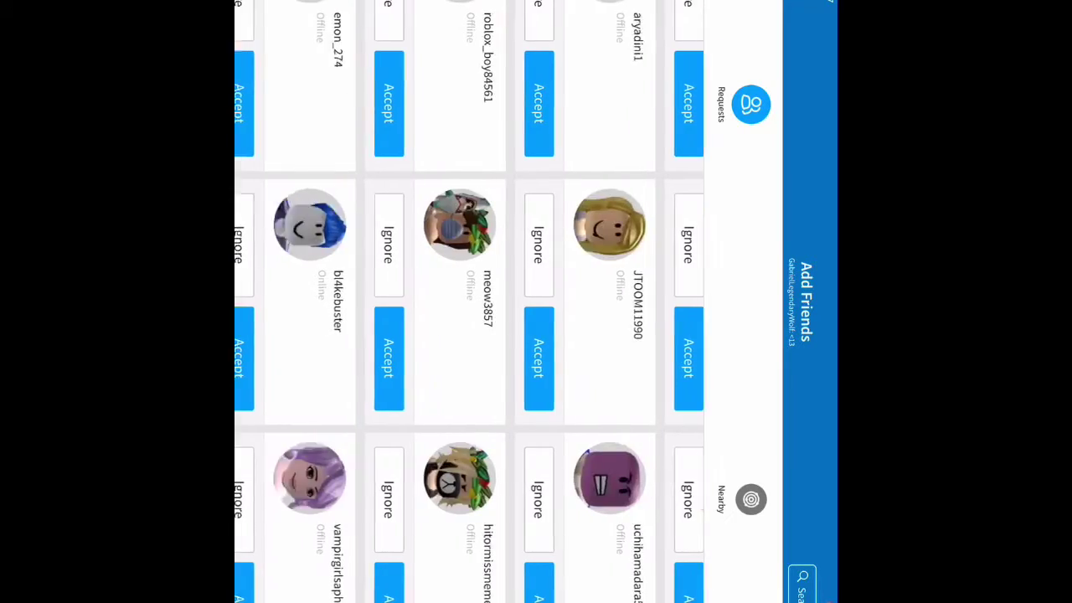
scroll(470, 301, "down", 2)
scroll(469, 302, "up", 2)
scroll(470, 301, "down", 2)
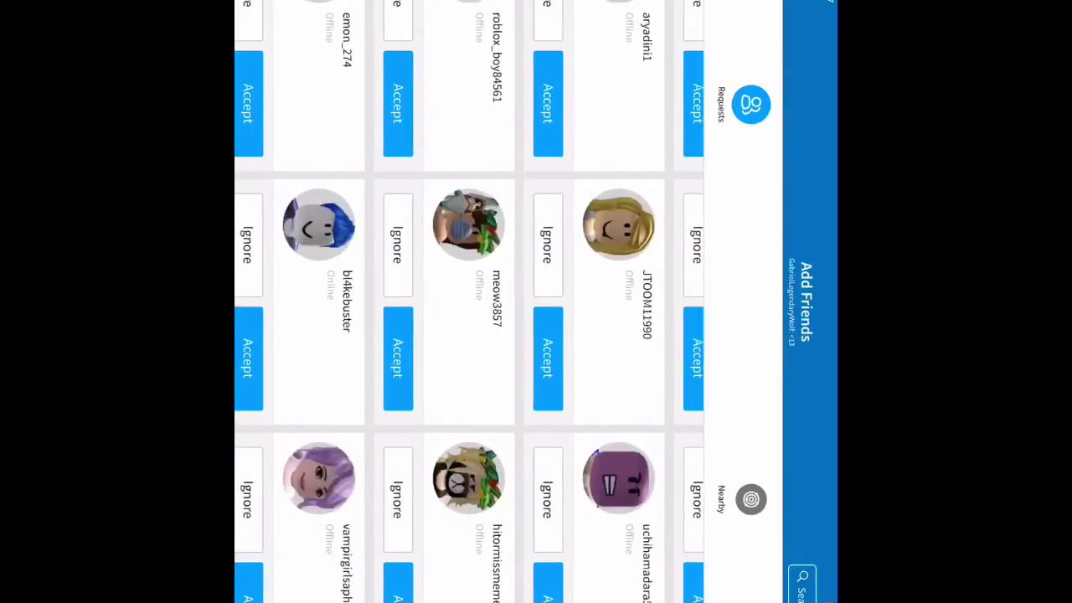
scroll(469, 302, "up", 2)
scroll(469, 301, "down", 2)
scroll(469, 302, "down", 2)
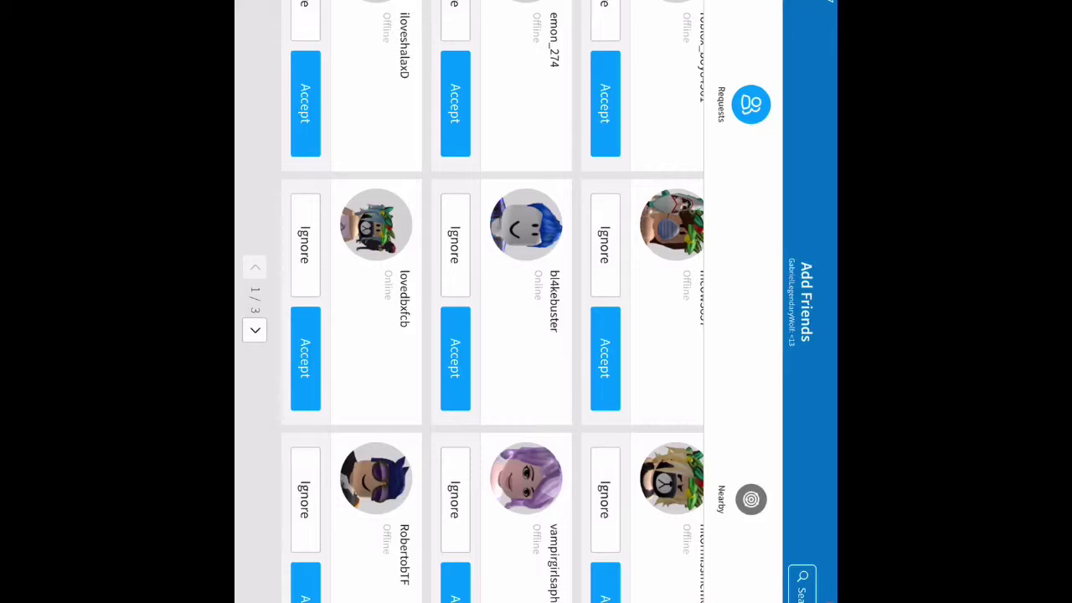
Try accepting two more friend requests, dismissing each maximum-friends error with Ok
left_click(305, 358)
left_click(434, 302)
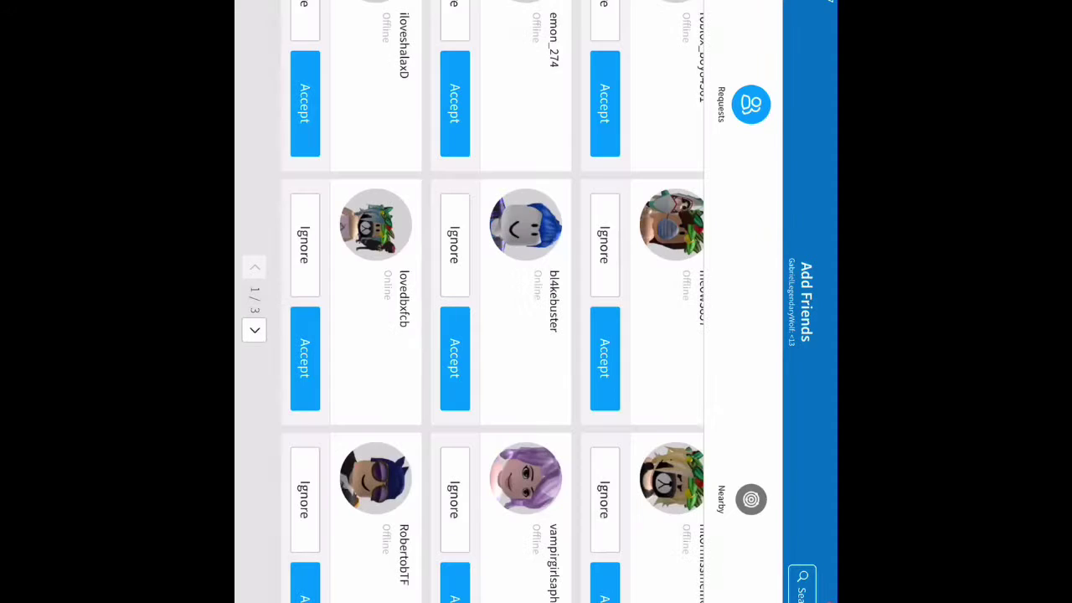
left_click(305, 104)
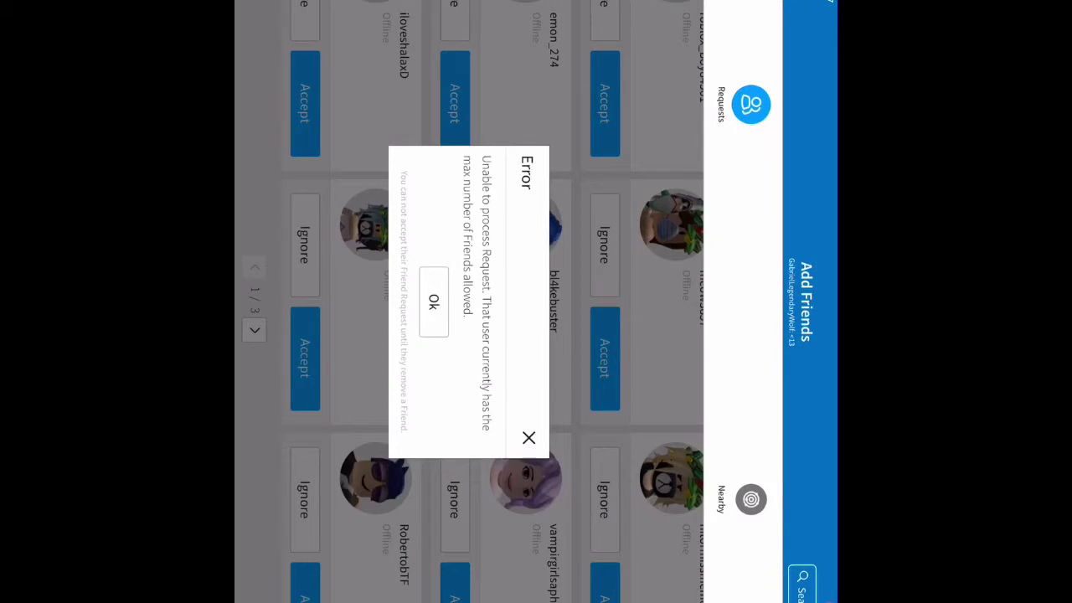
left_click(434, 301)
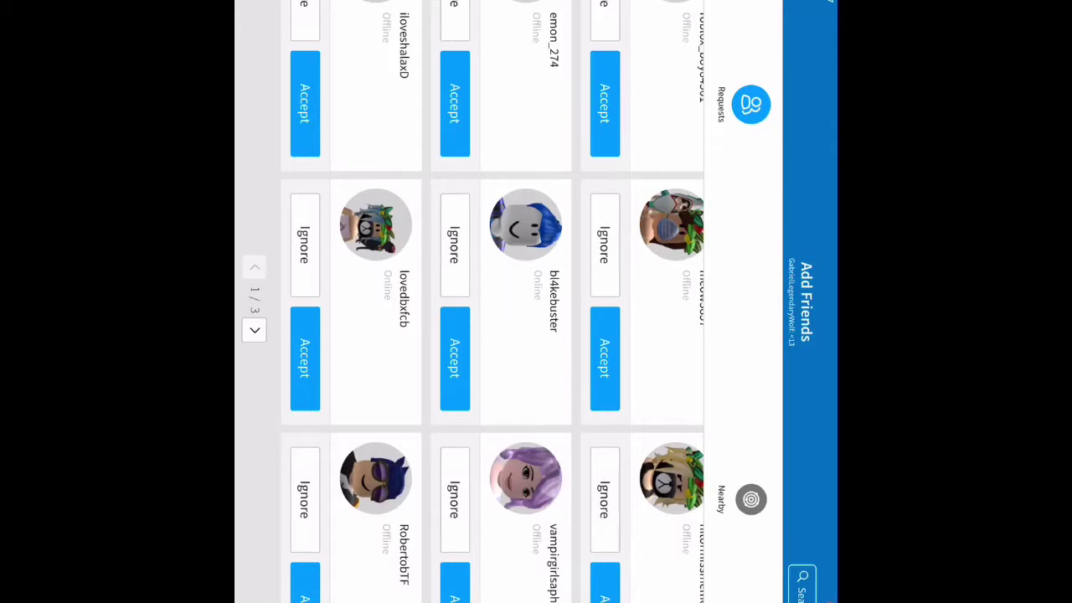
scroll(469, 302, "up", 5)
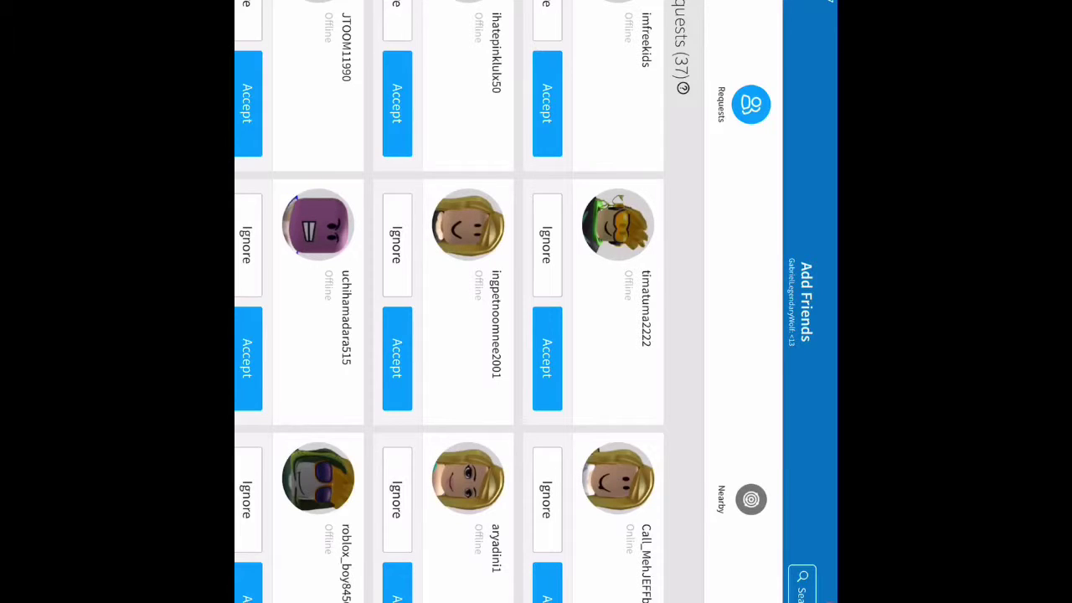
left_click(828, 6)
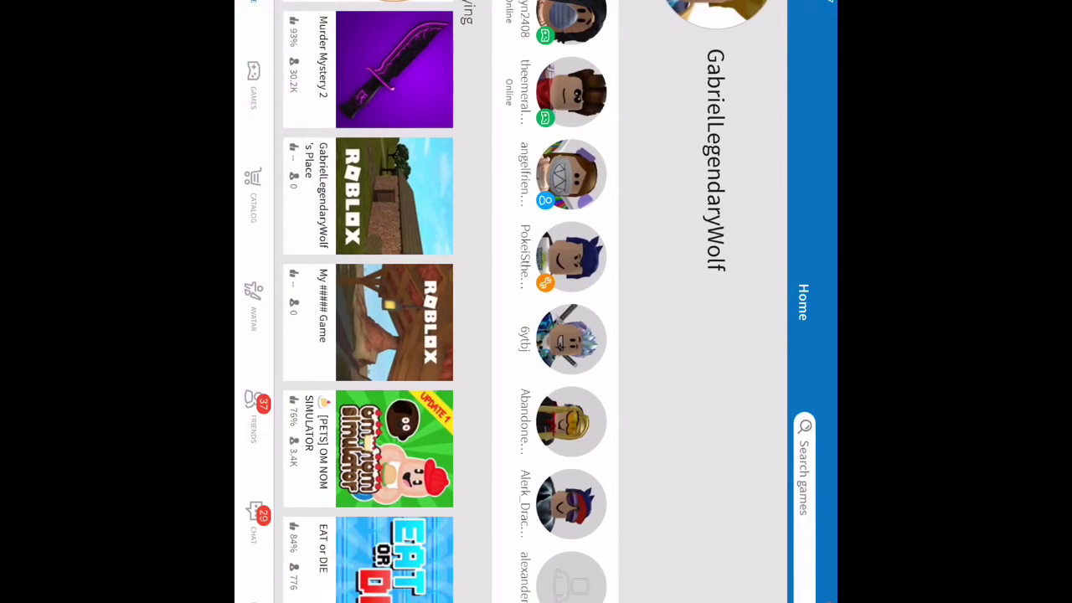
left_click(570, 257)
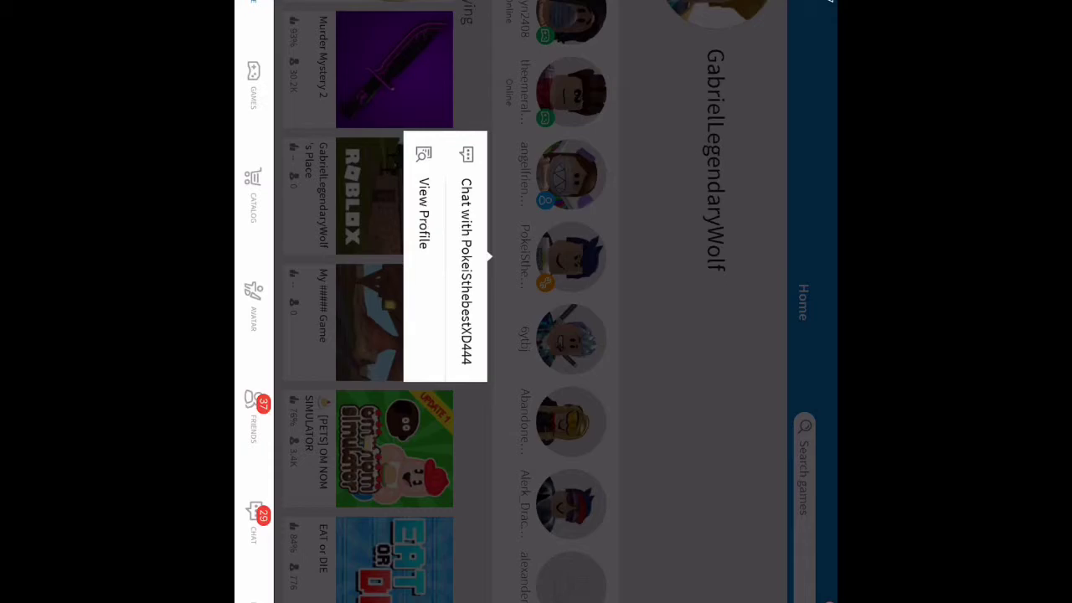